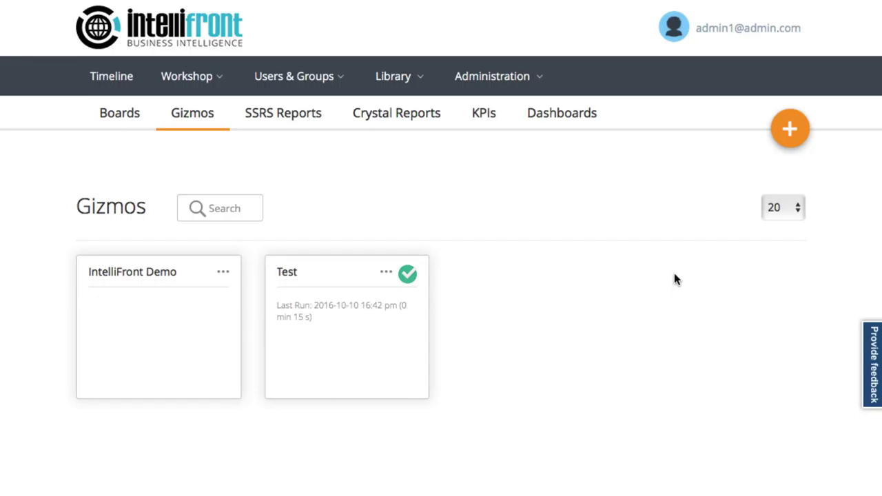
Step: Open the Library dropdown from the top navigation on the Gizmos page
{"action": "left_click", "coordinate": [388, 77]}
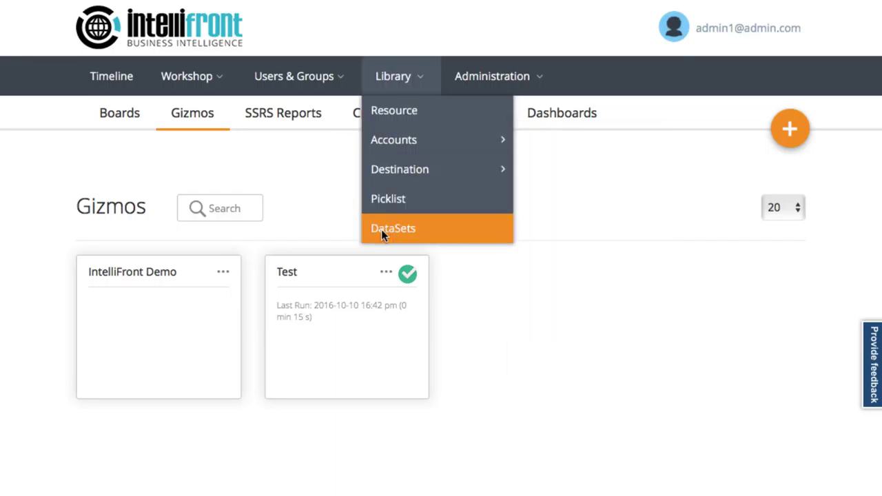
Step: Create a new dataset named 'Orders Dataset'
{"action": "left_click", "coordinate": [381, 230]}
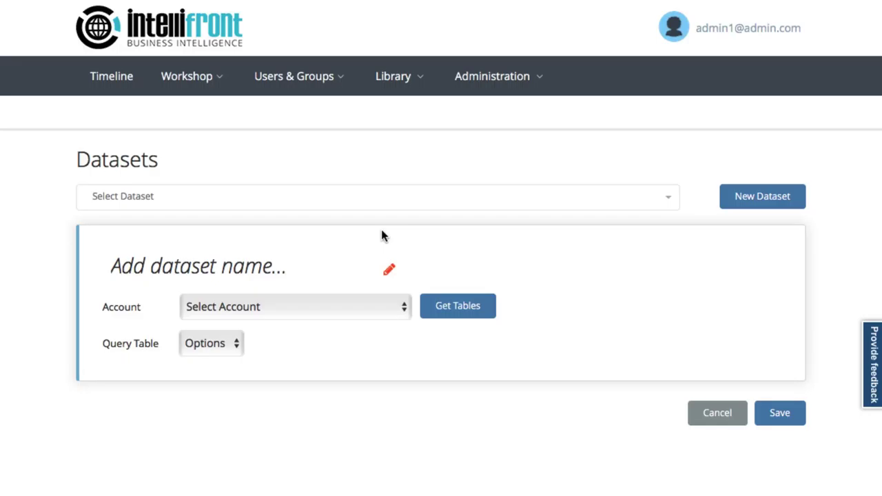
{"action": "left_click", "coordinate": [164, 266]}
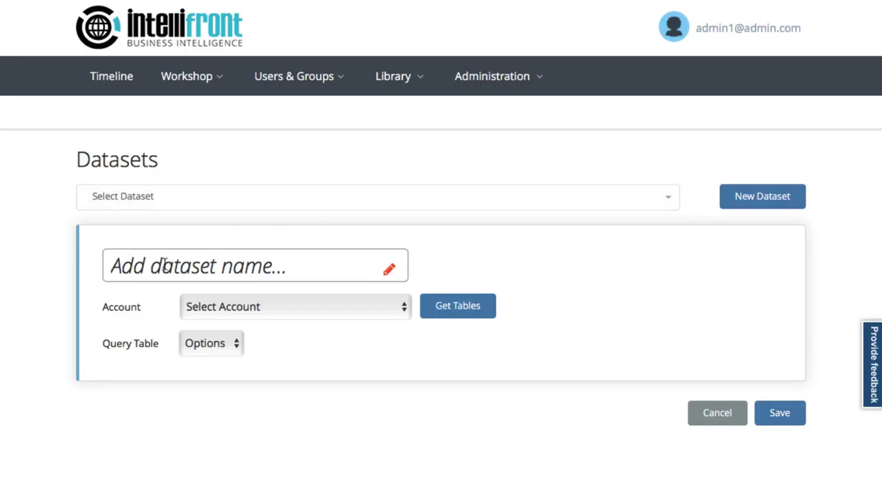
{"action": "type", "text": "Ord"}
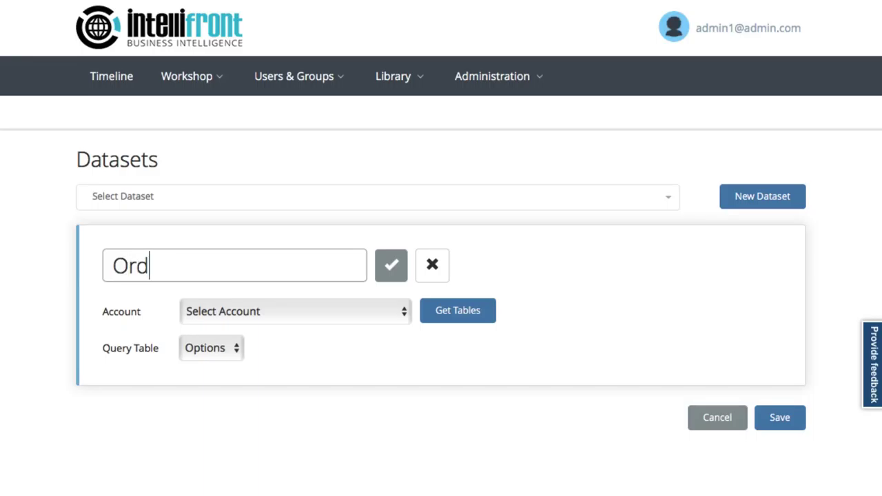
{"action": "type", "text": "ers Datas"}
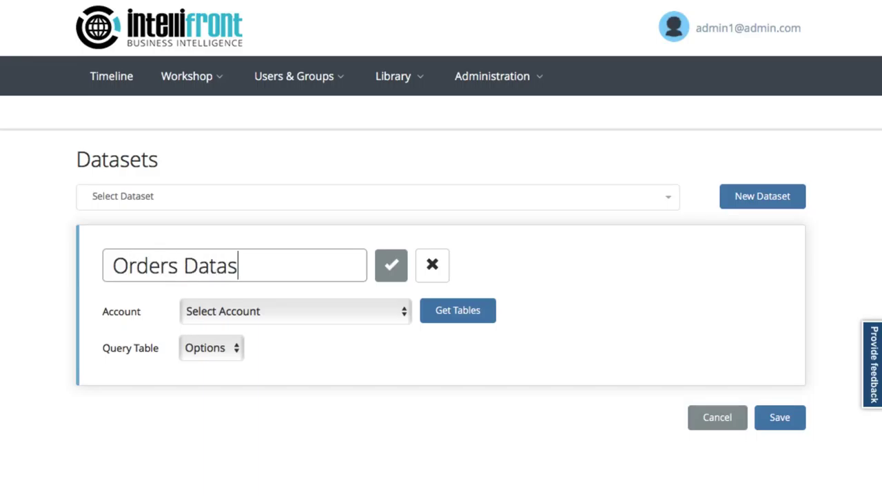
{"action": "type", "text": "et"}
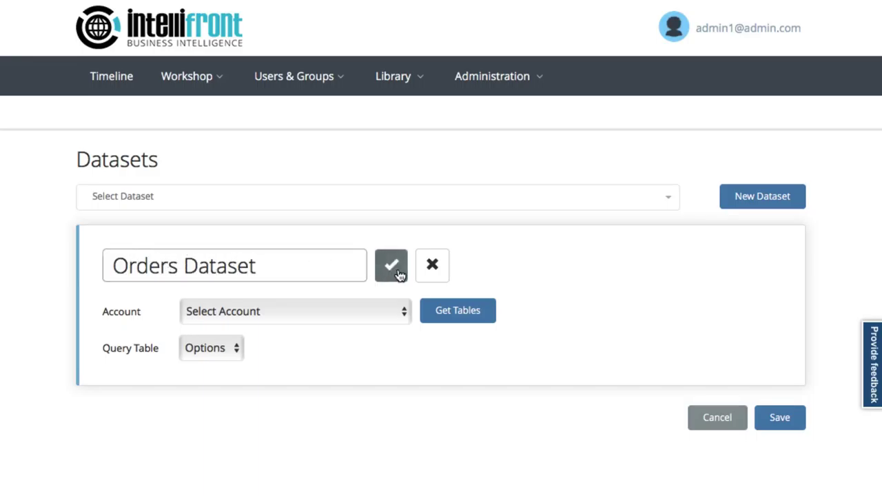
{"action": "left_click", "coordinate": [399, 273]}
Step: Connect it to the autoserver2012 Northwind (null) account and load its tables
{"action": "left_click", "coordinate": [356, 308]}
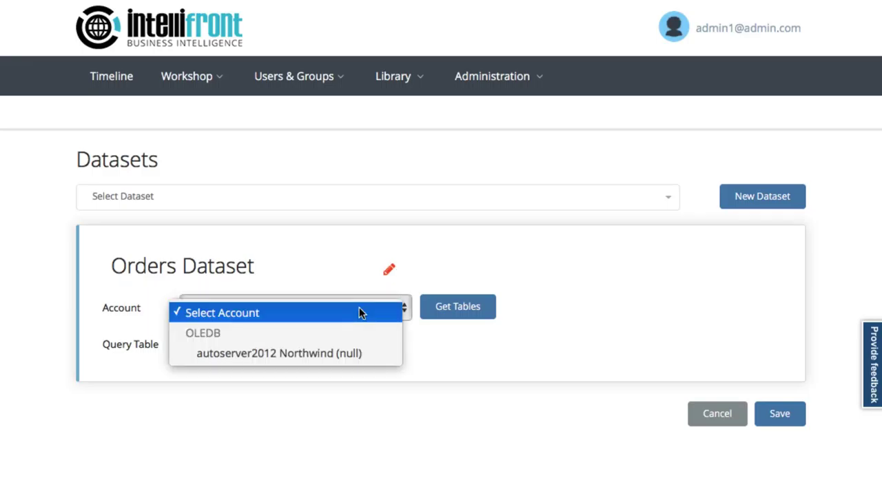
{"action": "left_click", "coordinate": [354, 353]}
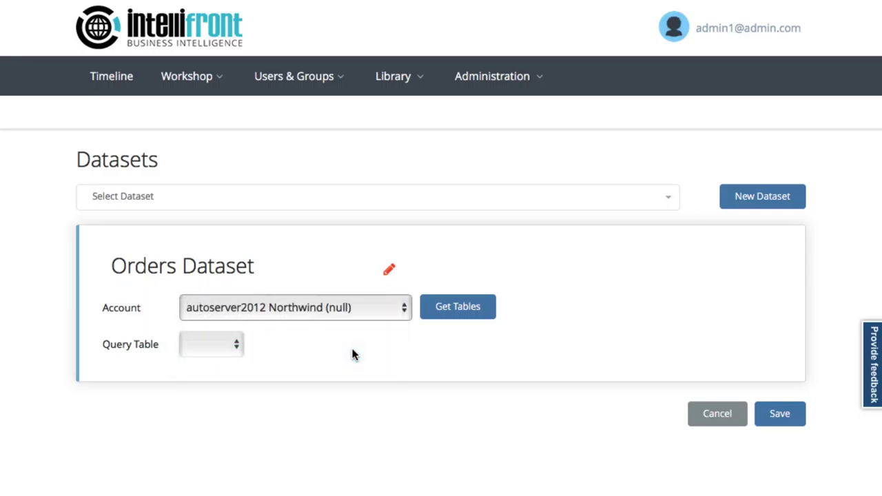
{"action": "left_click", "coordinate": [455, 311]}
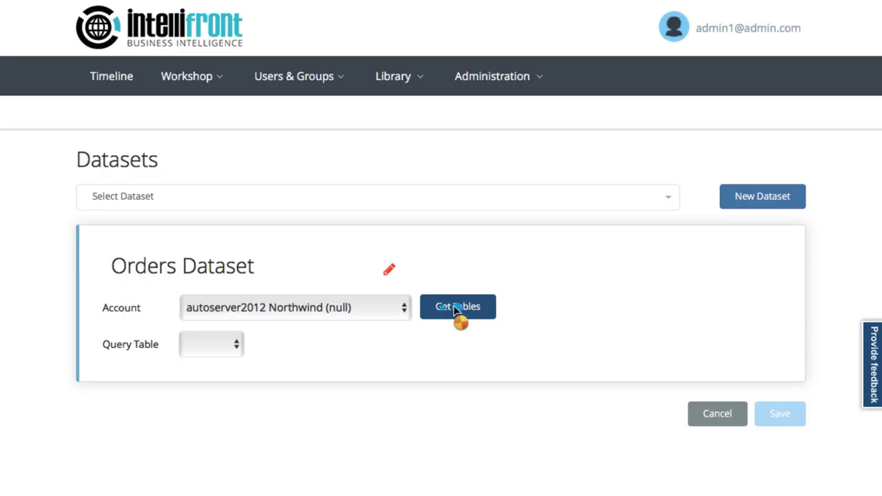
{"action": "left_click", "coordinate": [266, 227]}
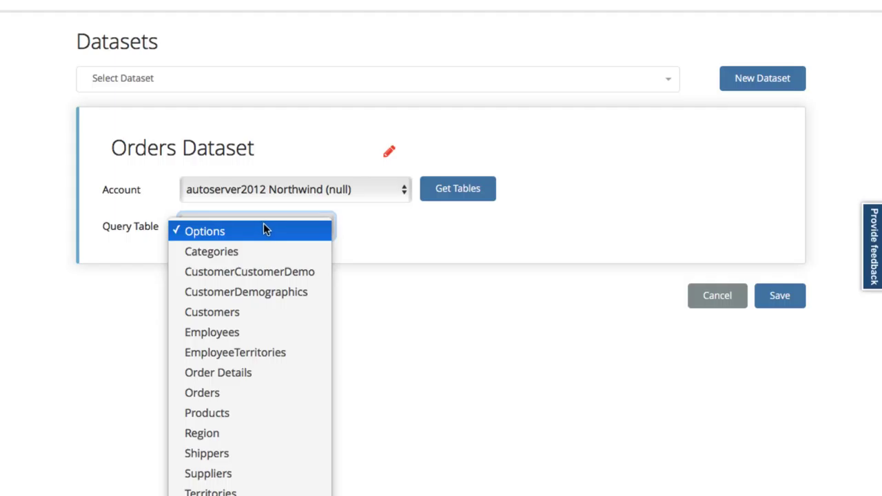
Step: Query the Orders table with the pasted order-total SQL and validate it
{"action": "left_click", "coordinate": [236, 391]}
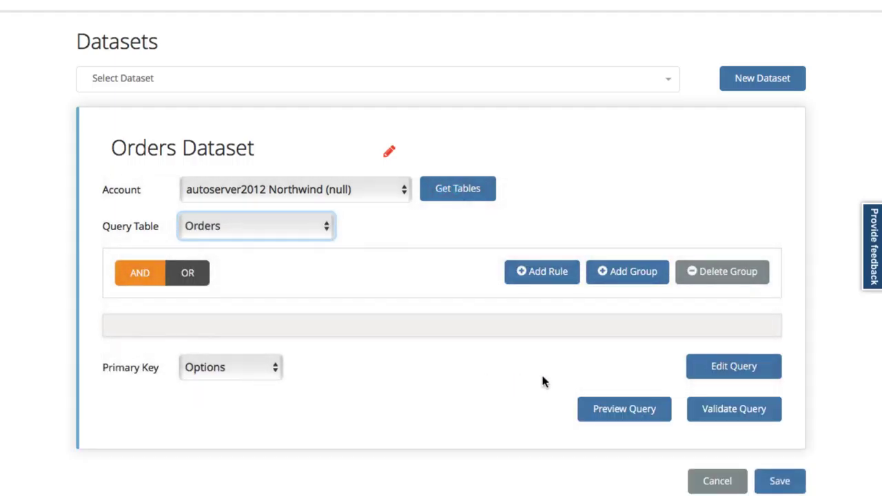
{"action": "left_click", "coordinate": [718, 382]}
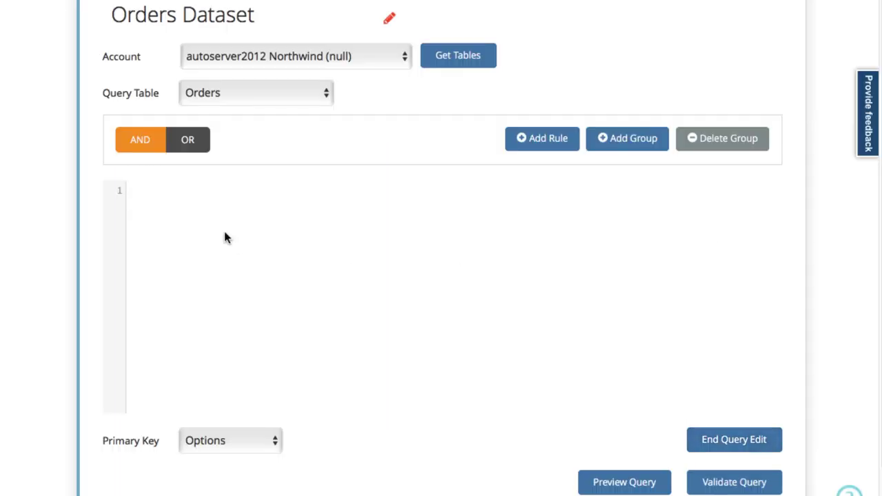
{"action": "right_click", "coordinate": [170, 183]}
{"action": "left_click", "coordinate": [204, 222]}
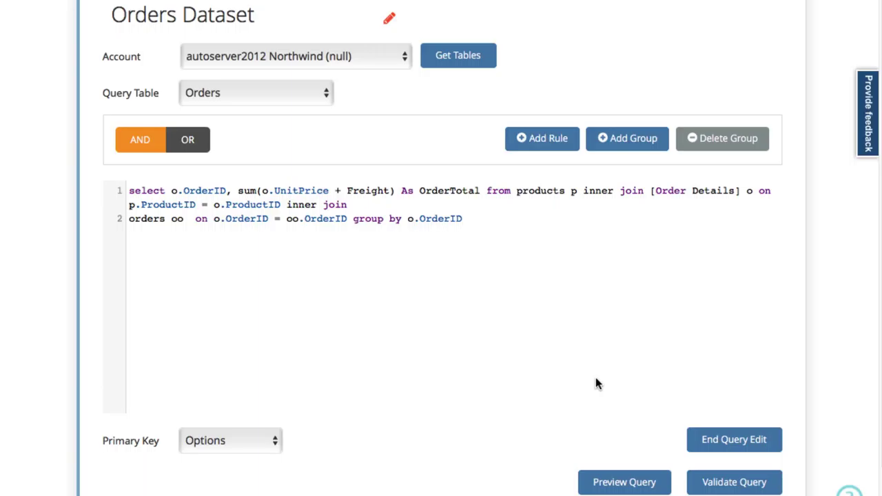
{"action": "left_click", "coordinate": [736, 486]}
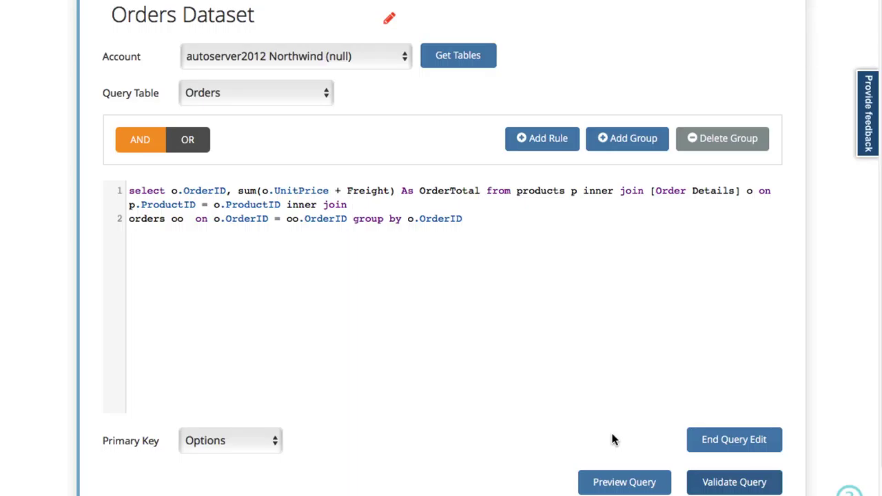
{"action": "scroll", "coordinate": [613, 440], "scroll_direction": "down", "scroll_amount": 3}
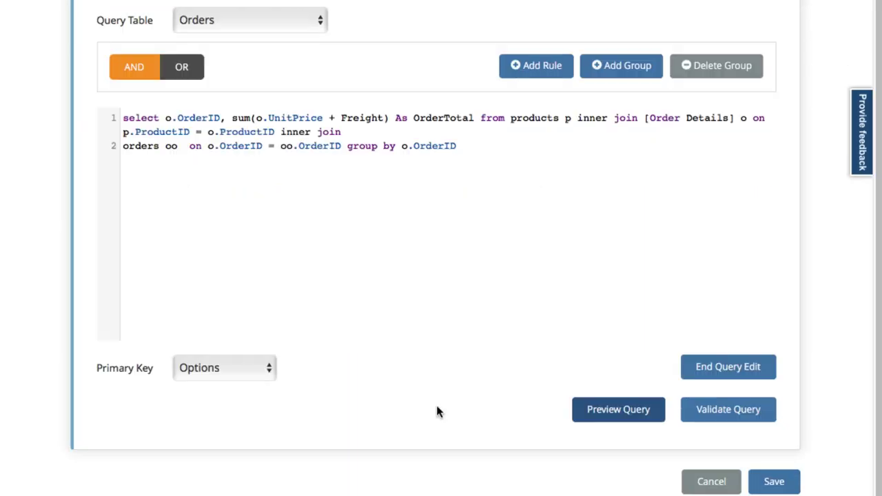
Step: Set OrderID as primary key, preview the order totals, and save Orders Dataset
{"action": "left_click", "coordinate": [244, 372]}
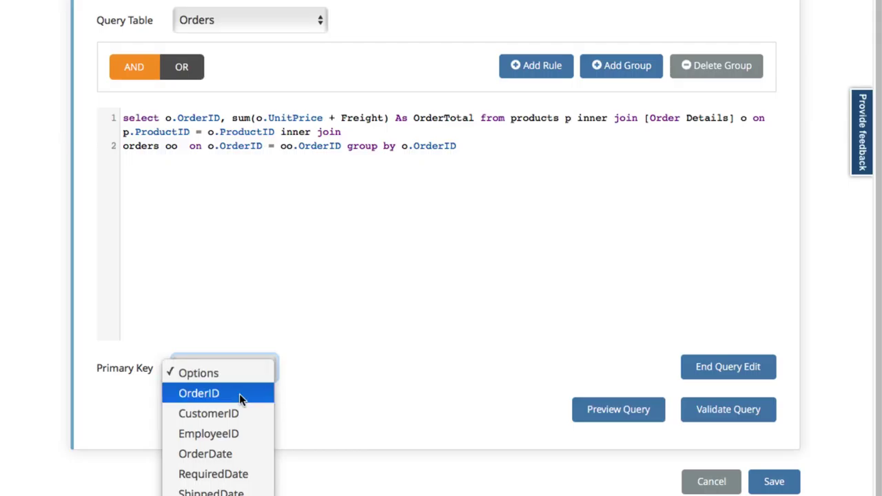
{"action": "left_click", "coordinate": [239, 399]}
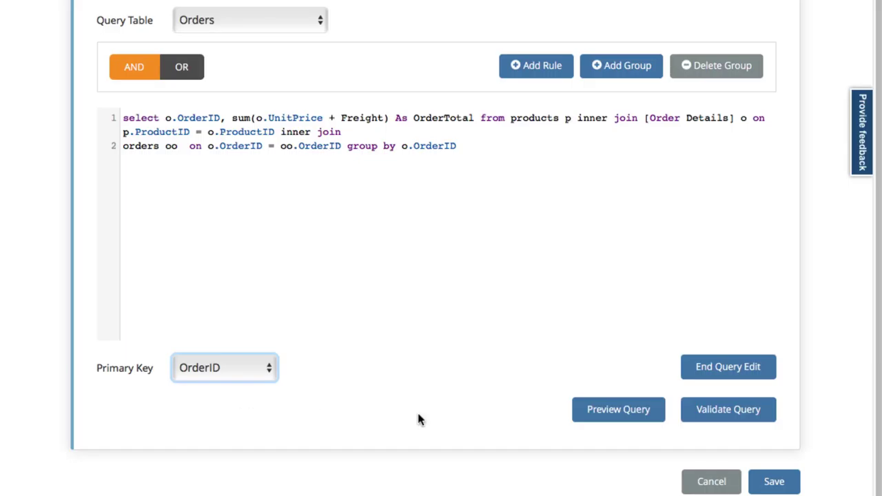
{"action": "left_click", "coordinate": [612, 417]}
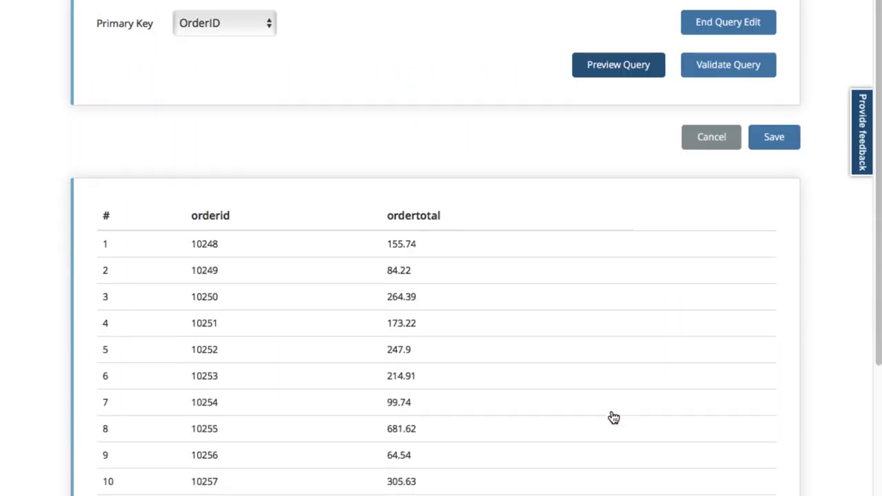
{"action": "scroll", "coordinate": [613, 418], "scroll_direction": "down", "scroll_amount": 5}
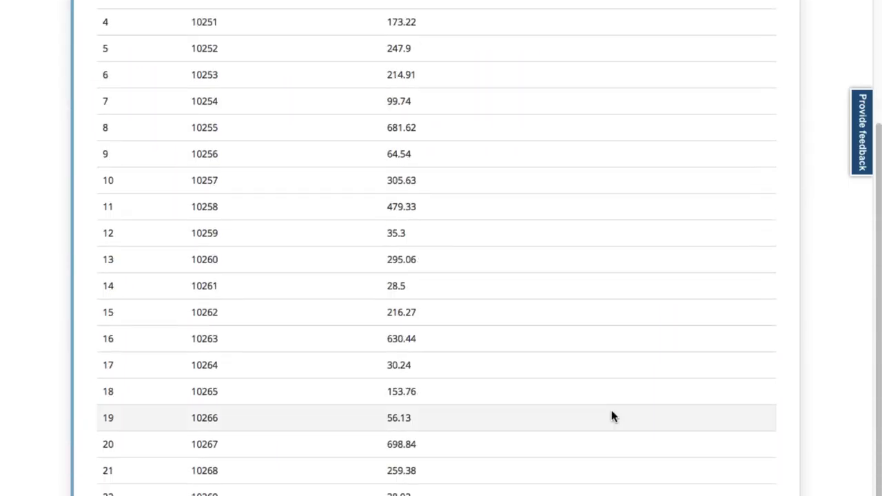
{"action": "scroll", "coordinate": [611, 414], "scroll_direction": "up", "scroll_amount": 6}
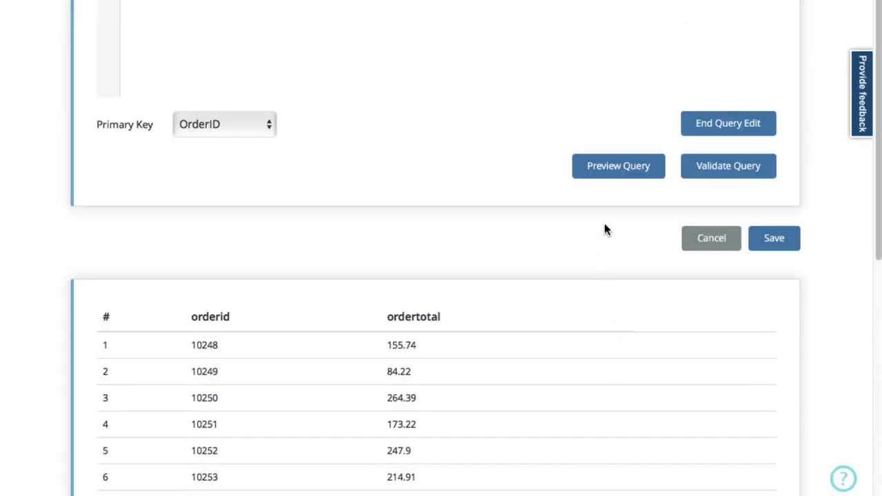
{"action": "scroll", "coordinate": [605, 230], "scroll_direction": "up", "scroll_amount": 4}
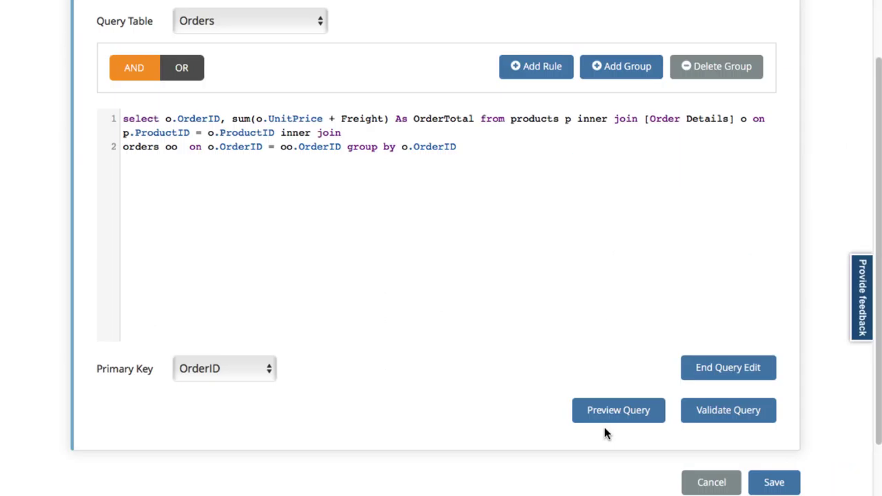
{"action": "left_click", "coordinate": [773, 484]}
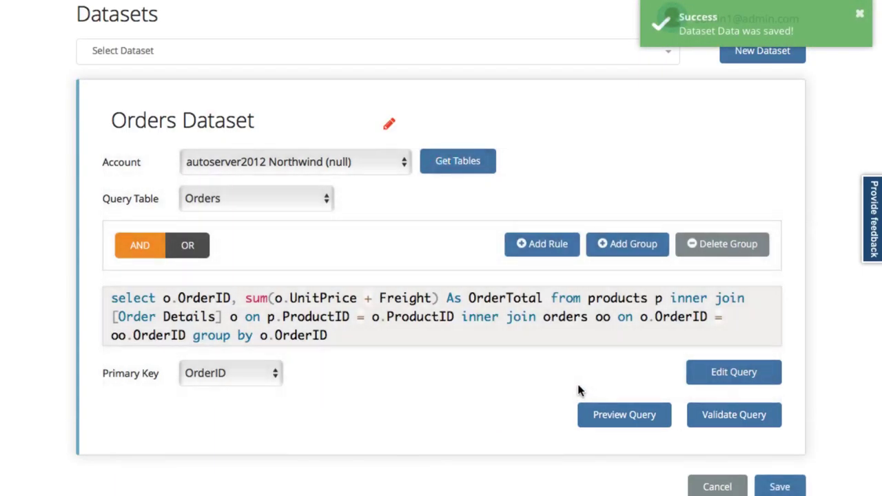
{"action": "scroll", "coordinate": [624, 193], "scroll_direction": "up", "scroll_amount": 3}
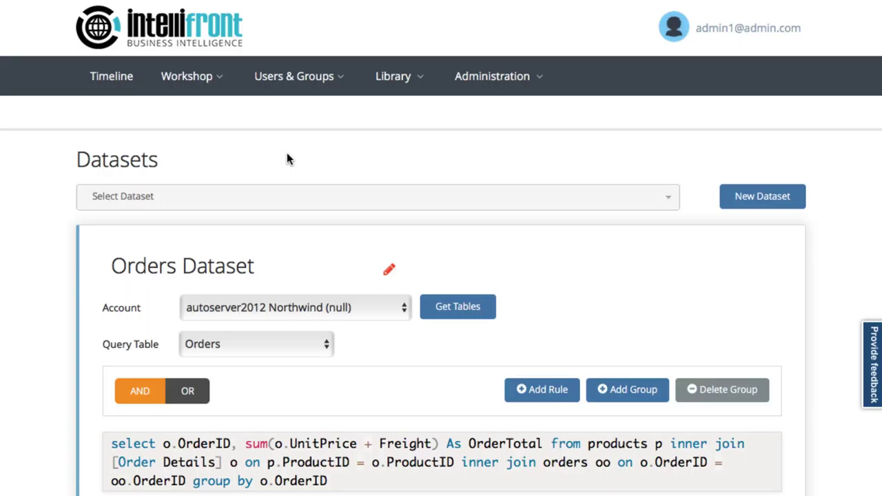
Step: Go to Workshop > KPIs and start a new blank KPI
{"action": "left_click", "coordinate": [206, 84]}
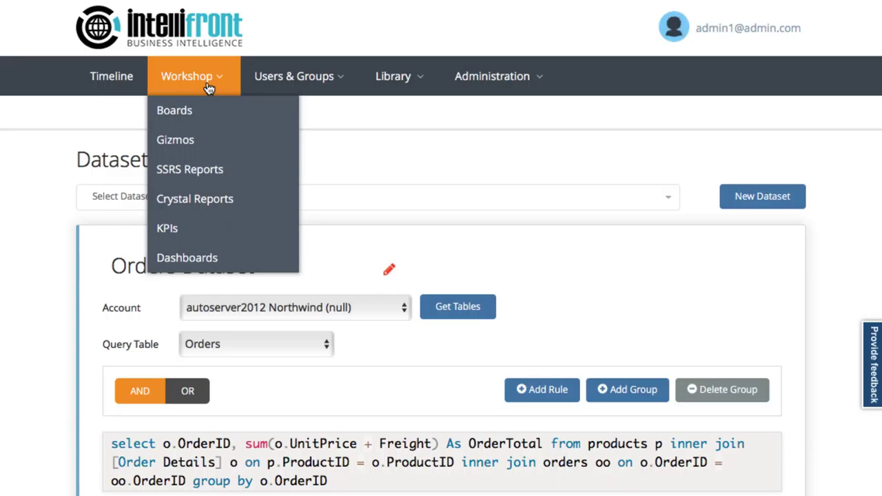
{"action": "left_click", "coordinate": [205, 231]}
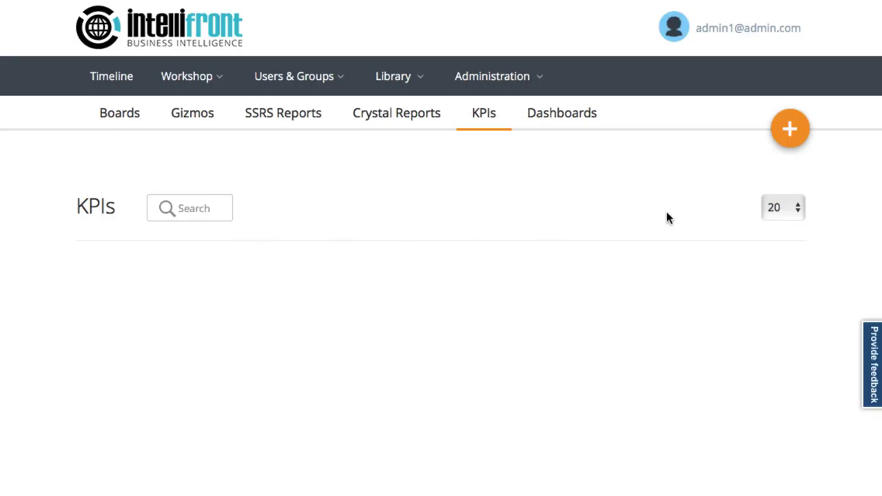
{"action": "left_click", "coordinate": [791, 130]}
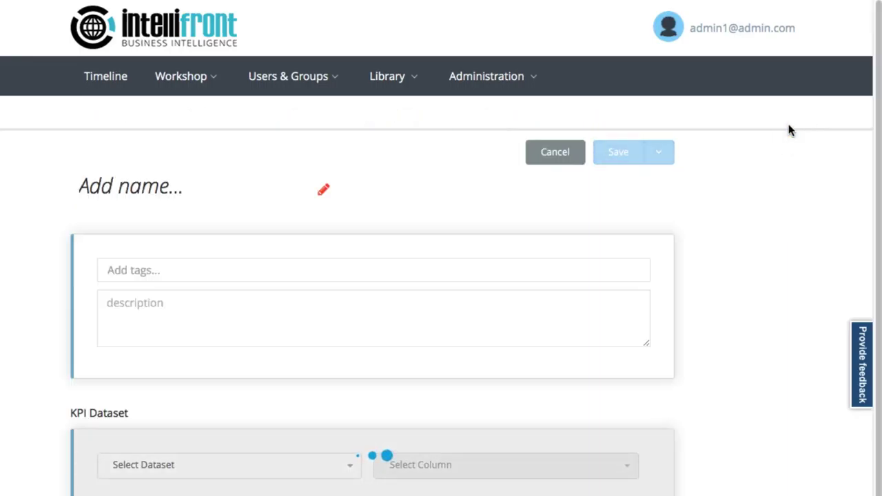
Step: Name the new KPI 'Average Order Value'
{"action": "left_click", "coordinate": [158, 186]}
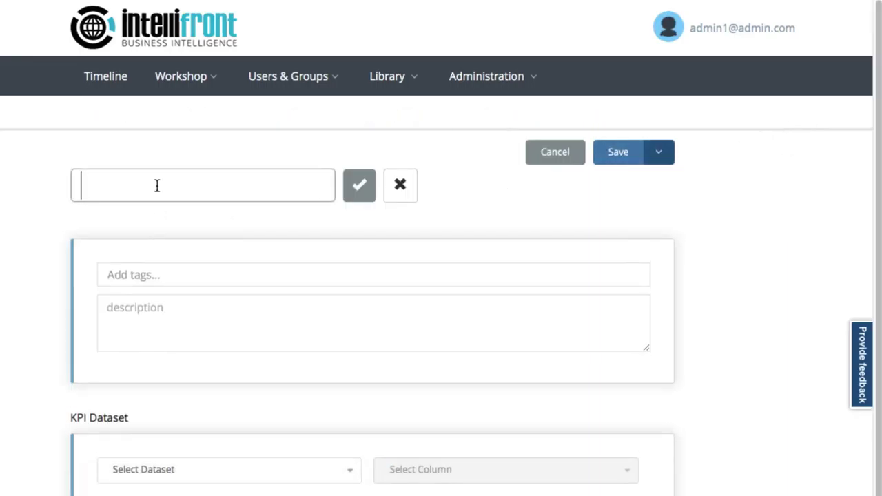
{"action": "type", "text": "Average "}
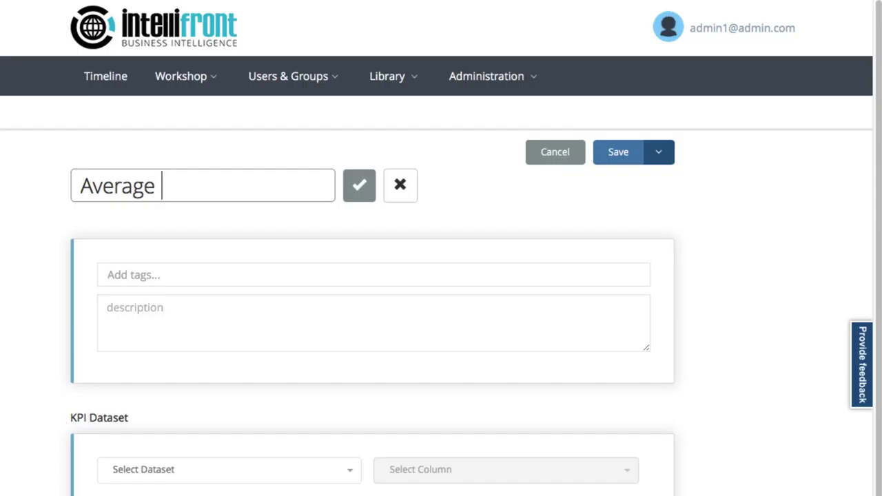
{"action": "type", "text": "Order Value"}
{"action": "key", "text": "Return"}
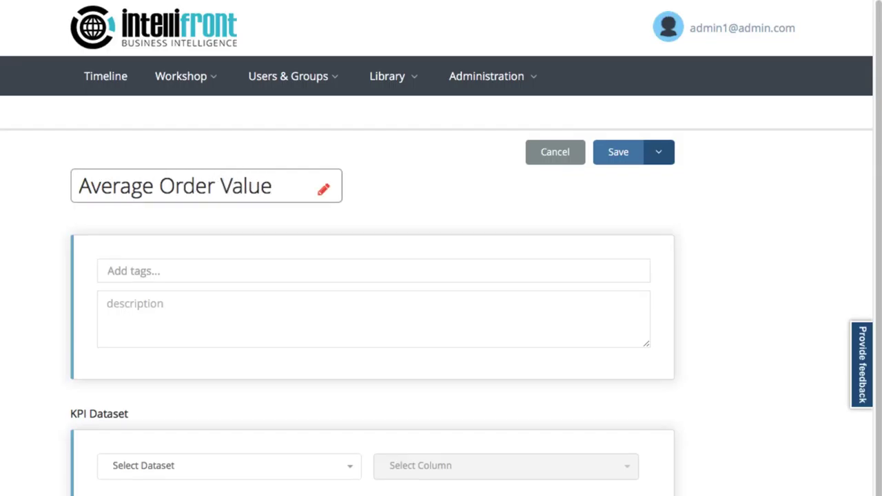
Step: Add the tags 'management' and 'sales' to the KPI
{"action": "left_click", "coordinate": [147, 274]}
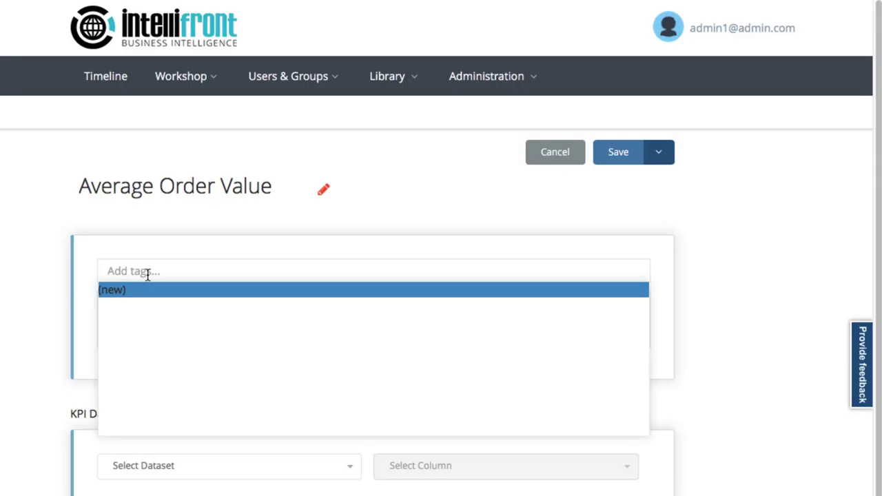
{"action": "type", "text": "management"}
{"action": "key", "text": "Return"}
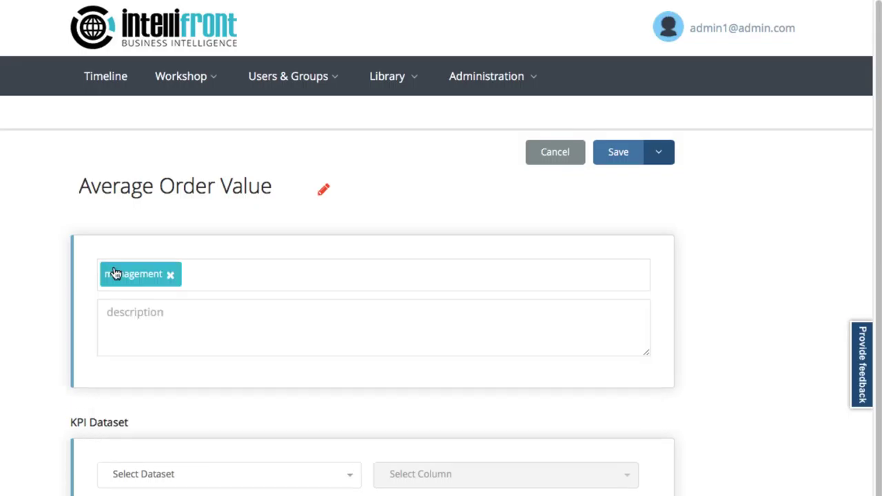
{"action": "type", "text": "sales"}
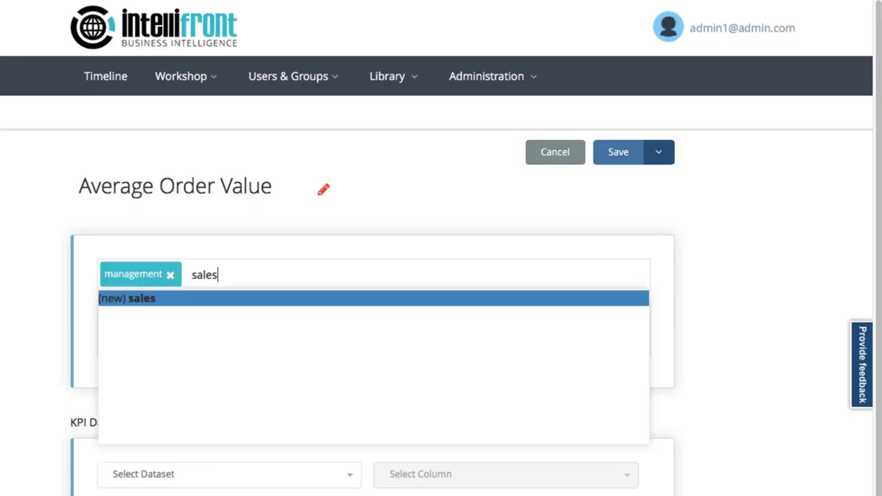
{"action": "key", "text": "Return"}
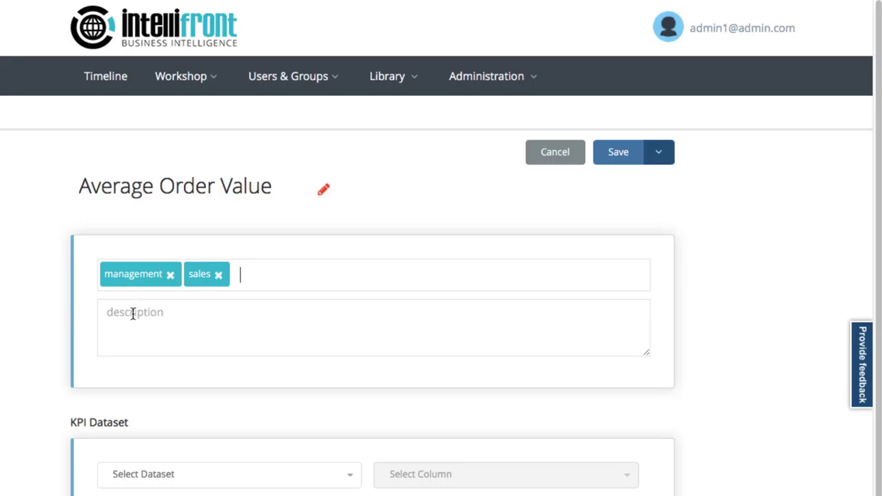
{"action": "scroll", "coordinate": [134, 330], "scroll_direction": "down", "scroll_amount": 3}
{"action": "scroll", "coordinate": [136, 331], "scroll_direction": "up", "scroll_amount": 1}
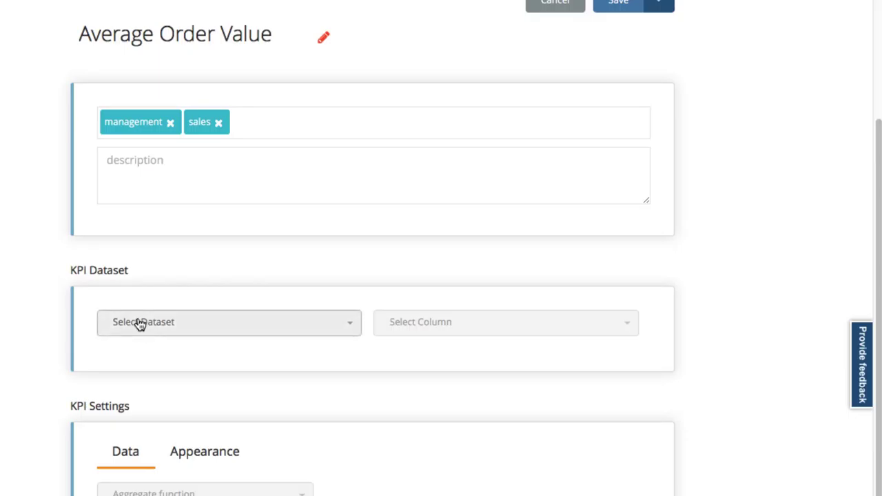
Step: Use Orders Dataset as the data source, measuring its ordertotal column
{"action": "left_click", "coordinate": [139, 319]}
{"action": "left_click", "coordinate": [140, 344]}
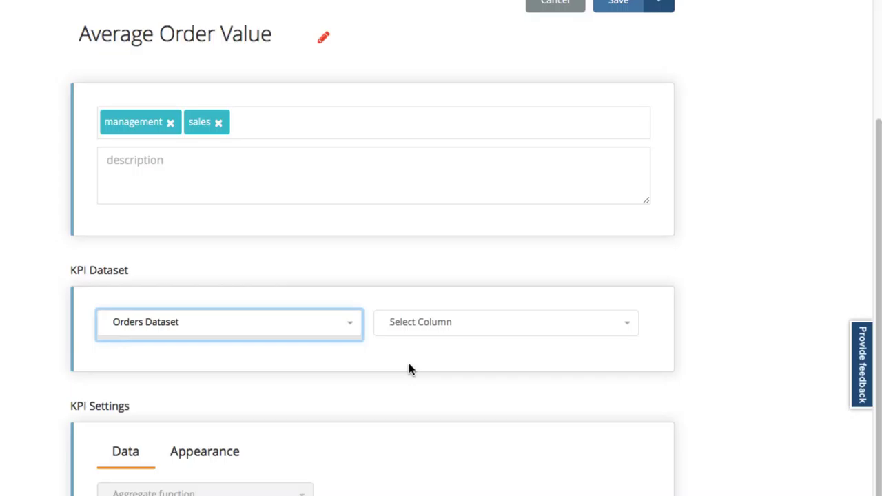
{"action": "left_click", "coordinate": [414, 322]}
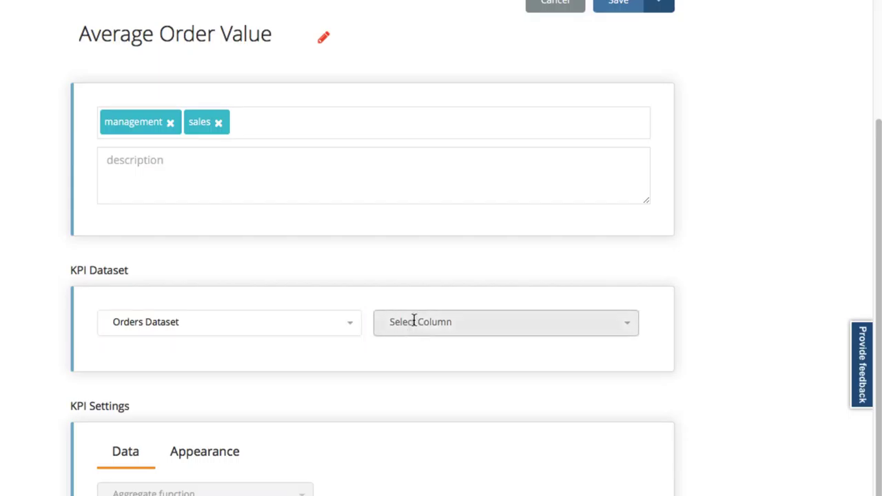
{"action": "left_click", "coordinate": [406, 360]}
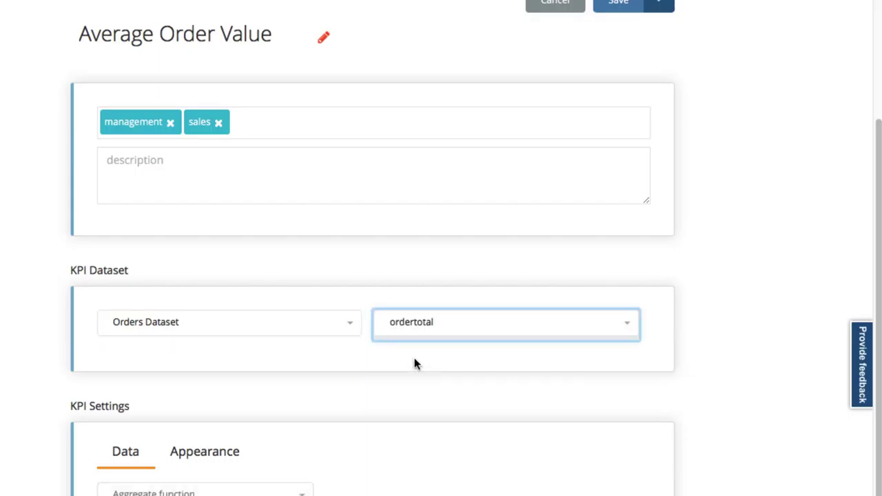
{"action": "scroll", "coordinate": [333, 490], "scroll_direction": "down", "scroll_amount": 5}
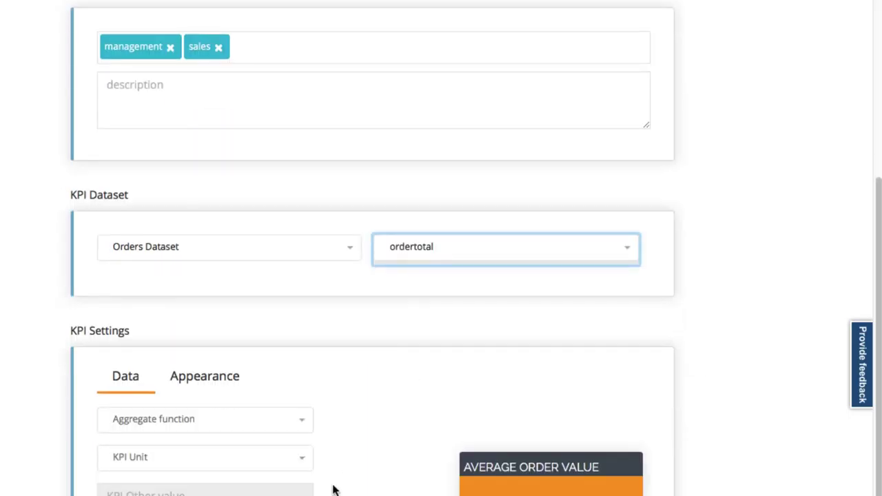
{"action": "left_click", "coordinate": [183, 246]}
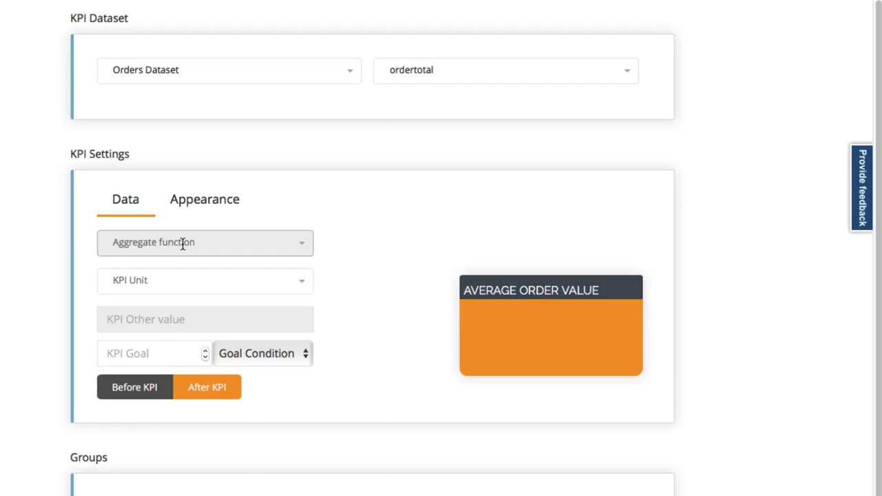
Step: Set the aggregate function to MEAN and the KPI unit to $ before the value
{"action": "left_click", "coordinate": [183, 244]}
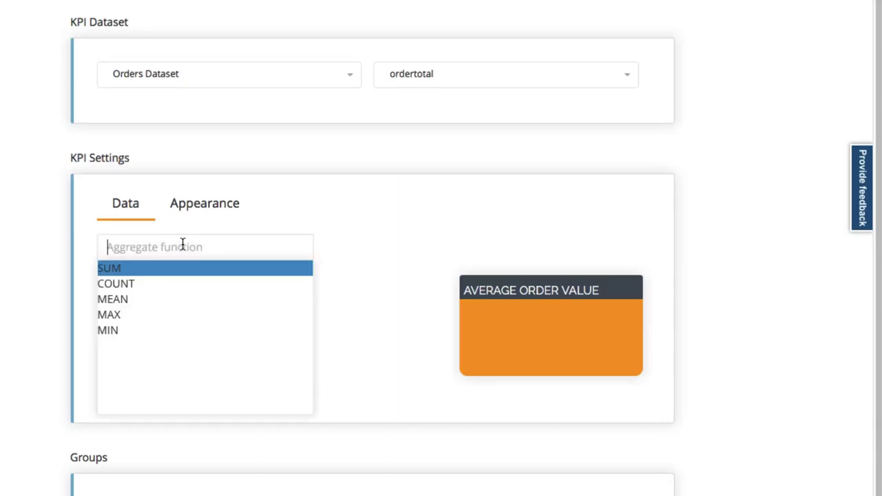
{"action": "left_click", "coordinate": [146, 300]}
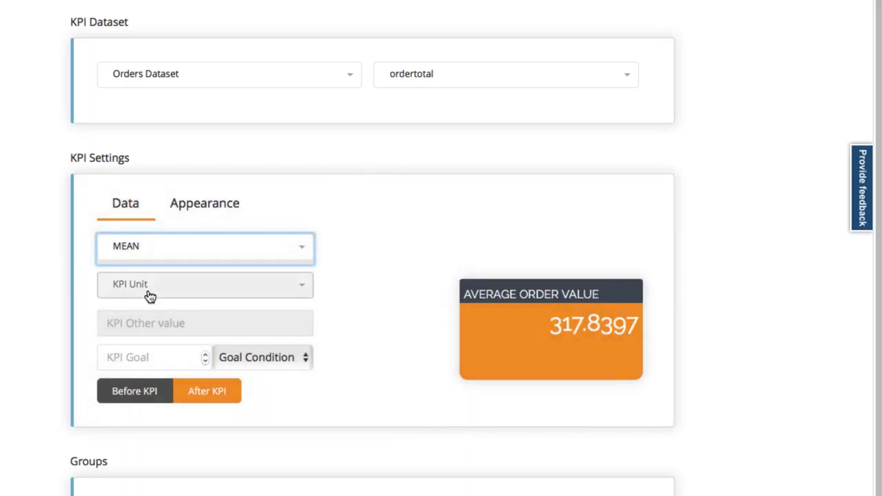
{"action": "left_click", "coordinate": [147, 295]}
{"action": "scroll", "coordinate": [153, 331], "scroll_direction": "down", "scroll_amount": 1}
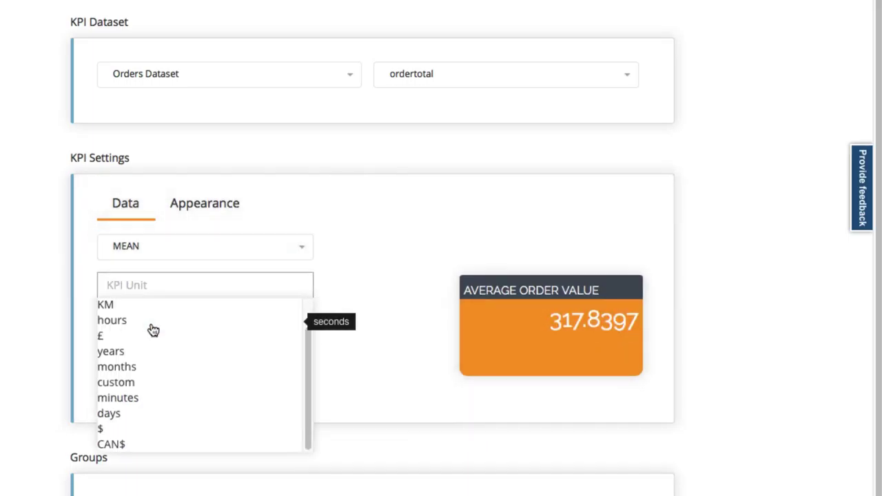
{"action": "left_click", "coordinate": [109, 428]}
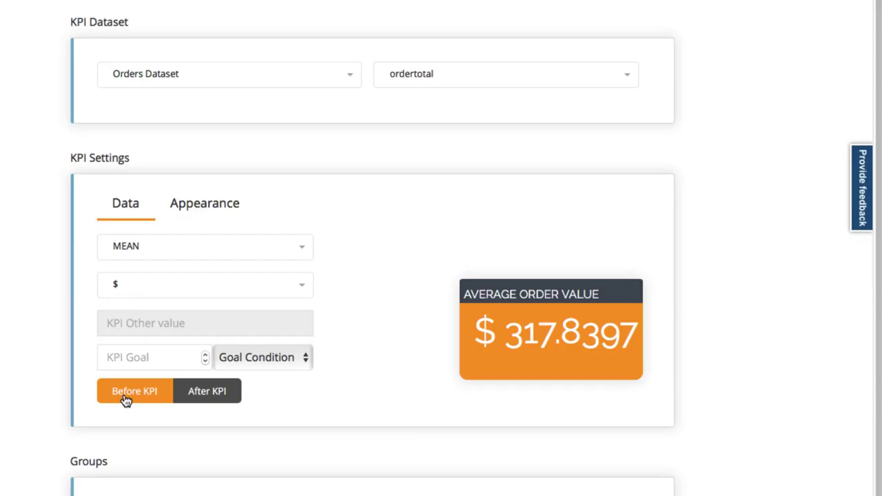
Step: Set a KPI goal of 300.00 with the Greater Than condition
{"action": "left_click", "coordinate": [132, 357]}
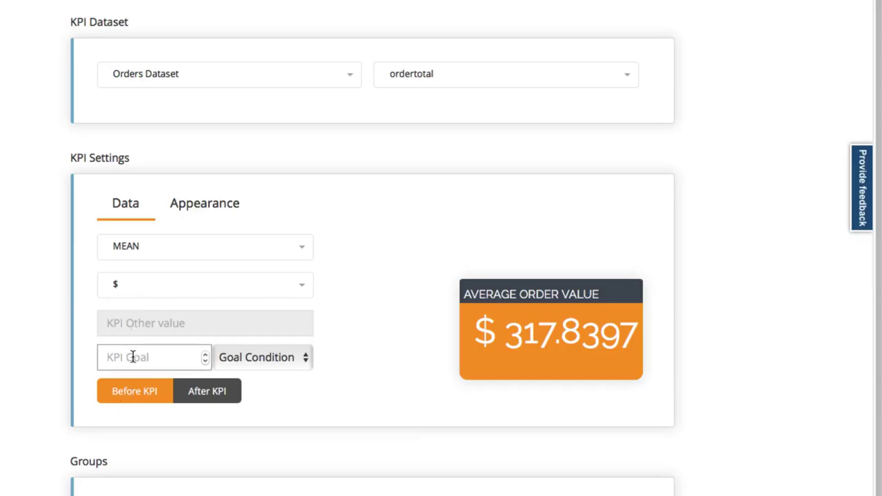
{"action": "type", "text": "300"}
{"action": "type", "text": ".00"}
{"action": "left_click", "coordinate": [265, 357]}
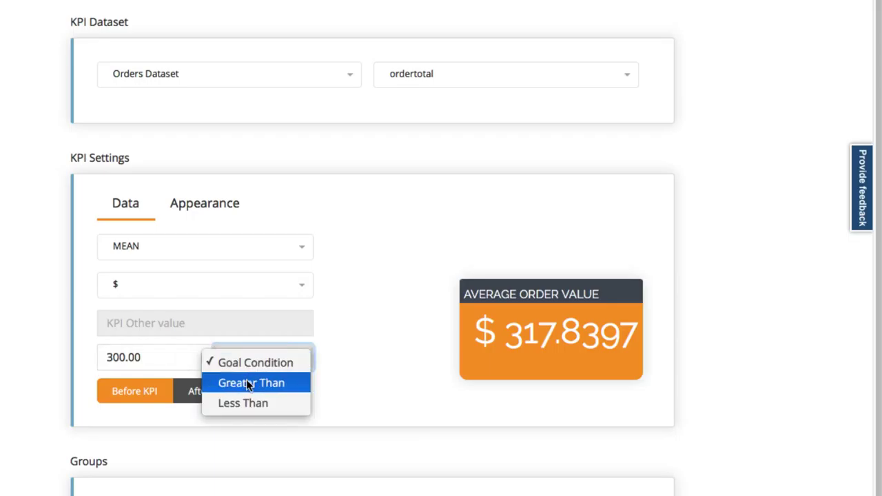
{"action": "left_click", "coordinate": [249, 384]}
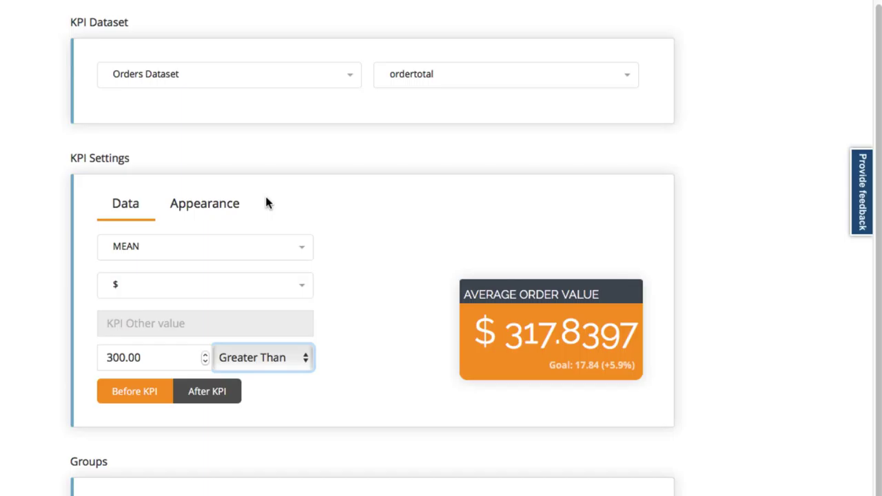
{"action": "left_click", "coordinate": [231, 204]}
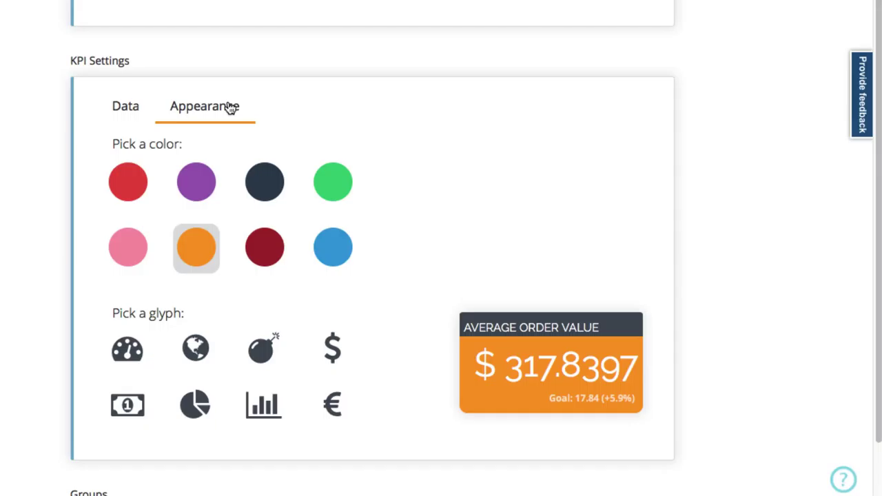
Step: Colour the Average Order Value card green with a globe glyph, after trying navy and pie-chart
{"action": "left_click", "coordinate": [263, 189]}
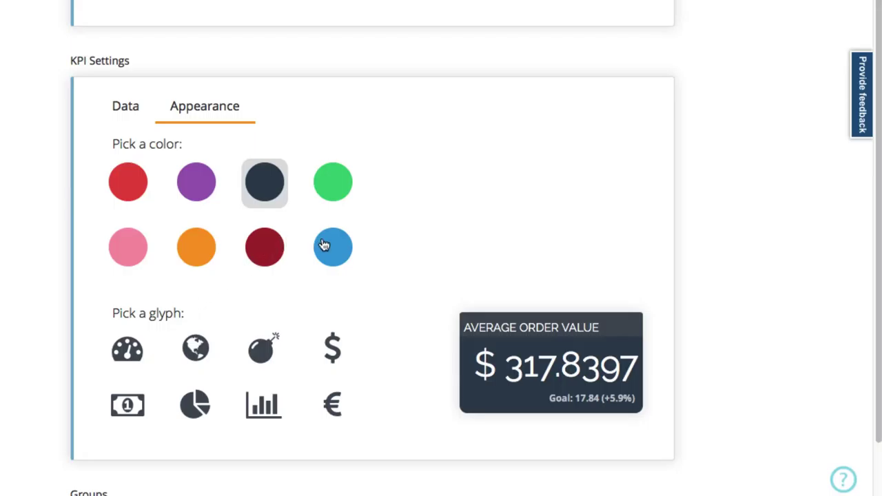
{"action": "left_click", "coordinate": [335, 188]}
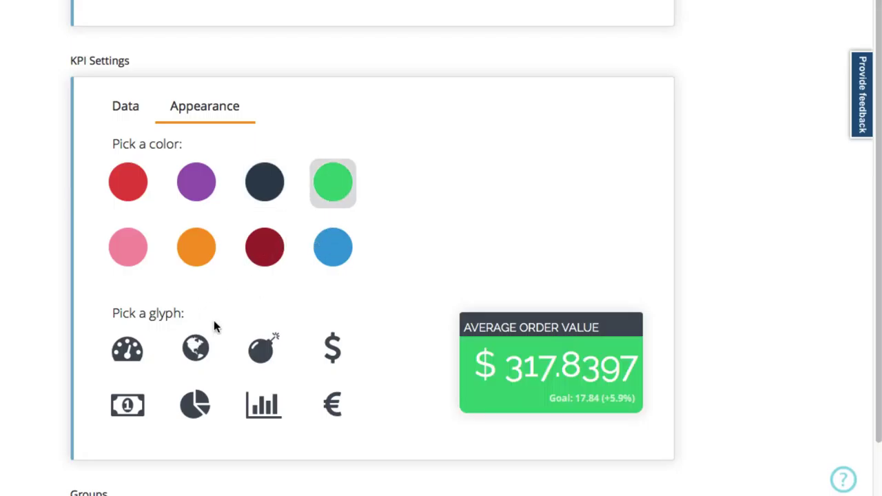
{"action": "left_click", "coordinate": [196, 409]}
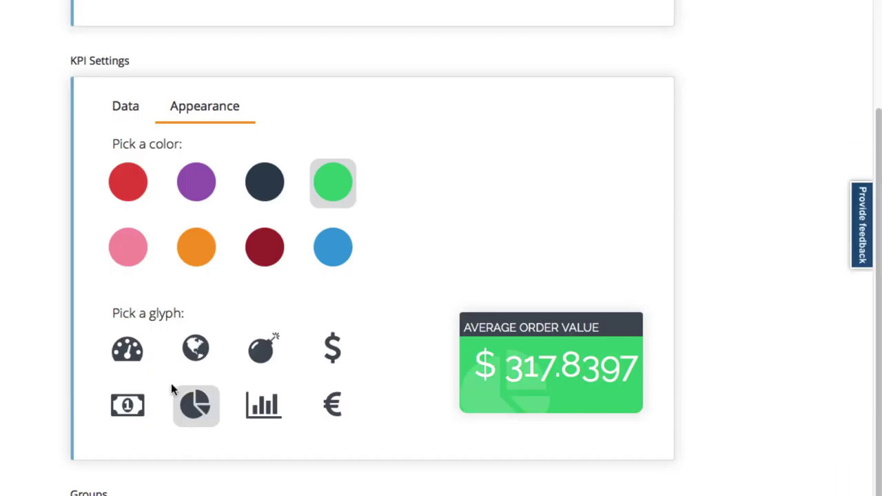
{"action": "left_click", "coordinate": [190, 358]}
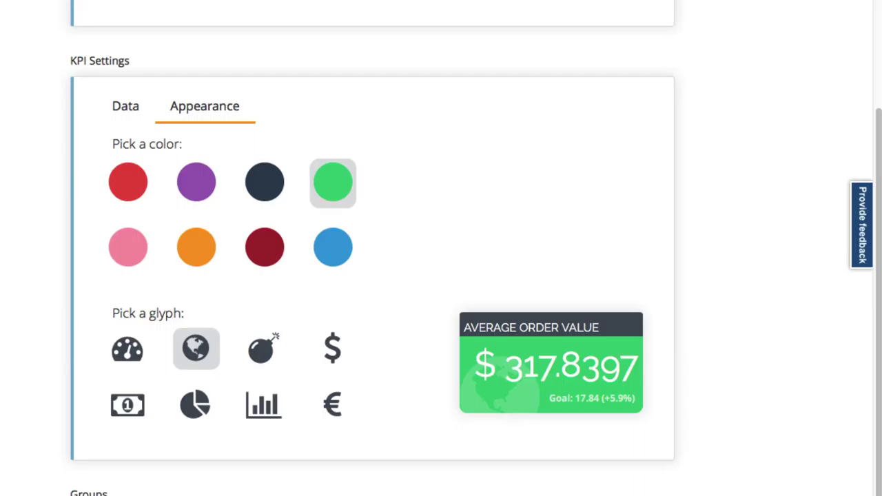
Step: Save and close the Average Order Value KPI editor, returning to the KPIs list
{"action": "scroll", "coordinate": [401, 374], "scroll_direction": "down", "scroll_amount": 3}
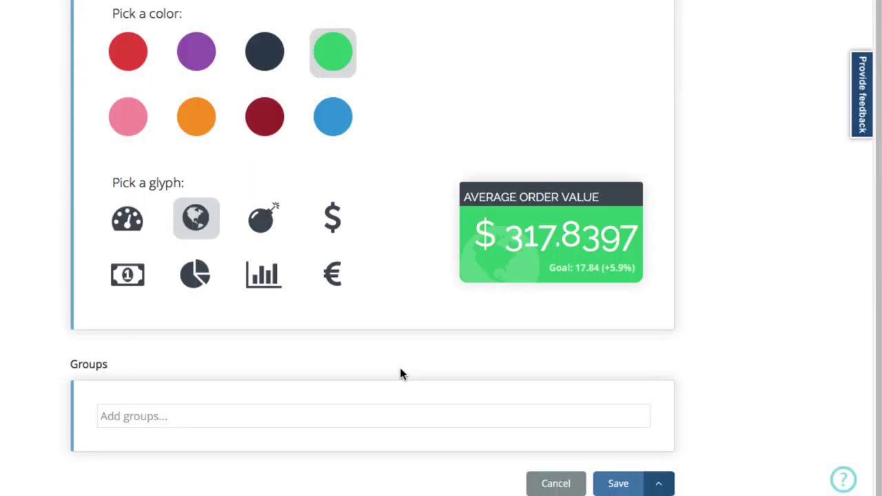
{"action": "left_click", "coordinate": [658, 484]}
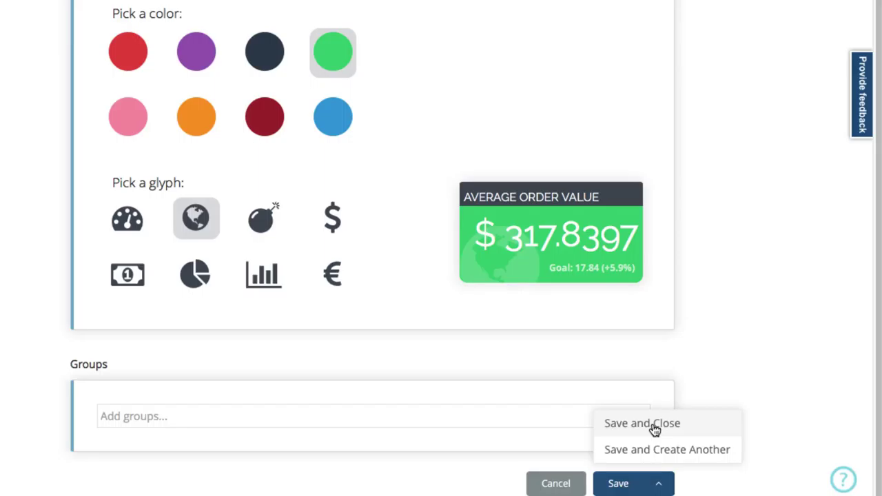
{"action": "left_click", "coordinate": [654, 425]}
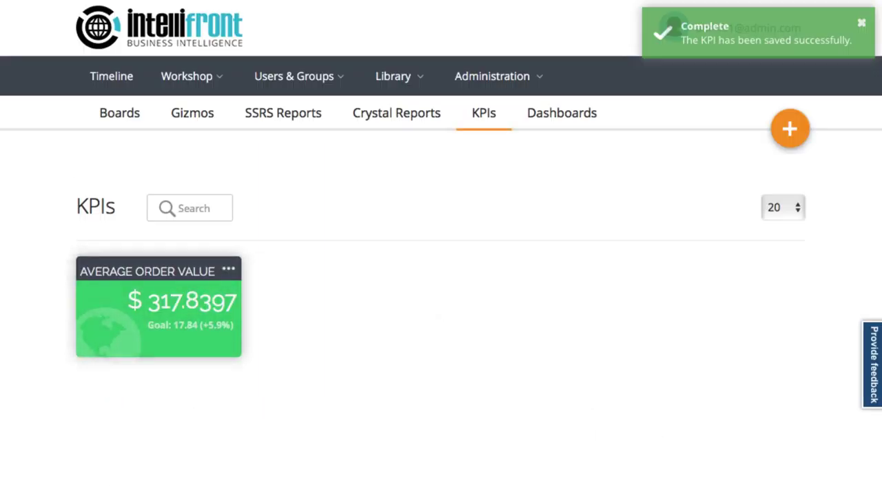